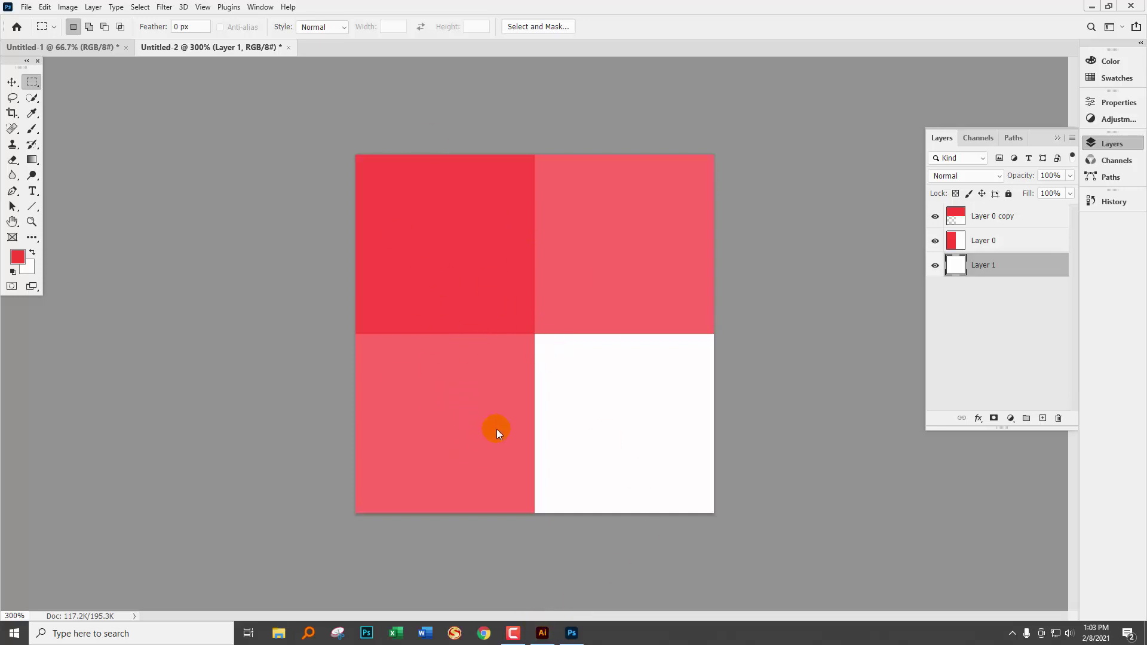
# Step: On the Untitled-1 document, use Edit > Fill to fill the canvas with the red gingham pattern
pyautogui.click(28, 49)
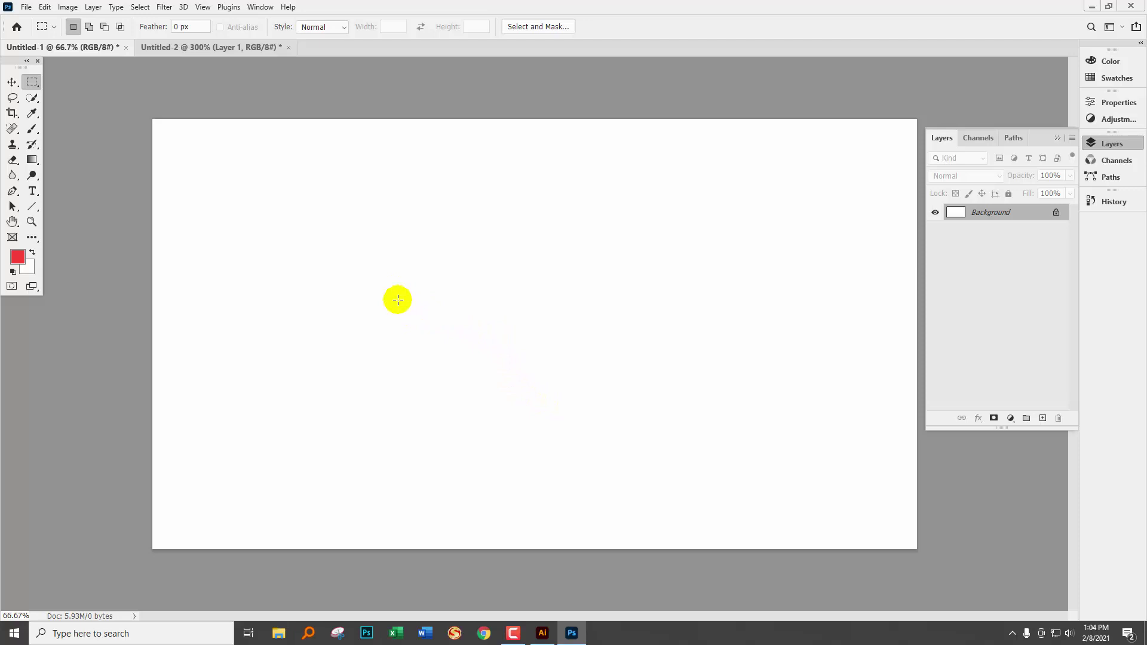
pyautogui.click(45, 6)
pyautogui.click(64, 195)
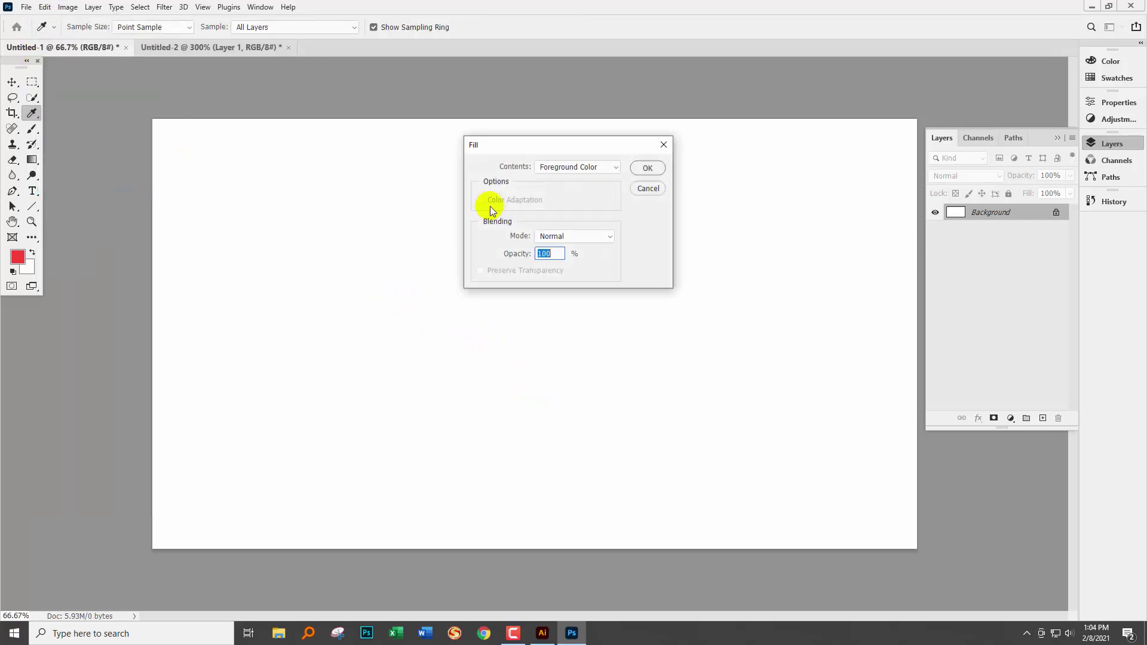
pyautogui.click(569, 170)
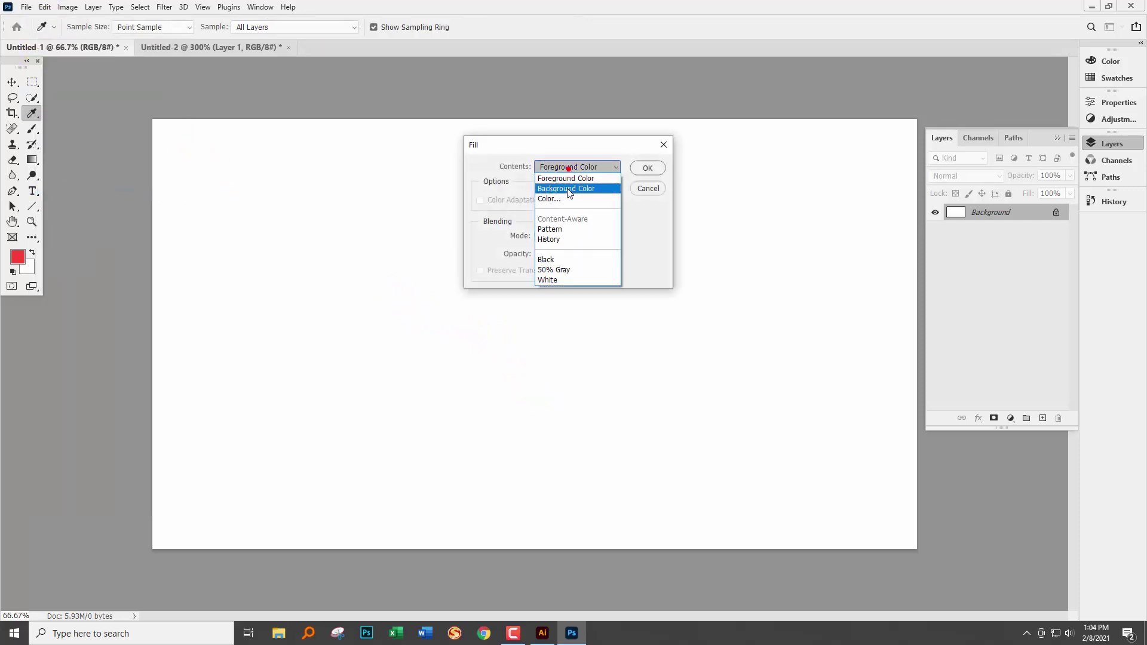
pyautogui.click(554, 236)
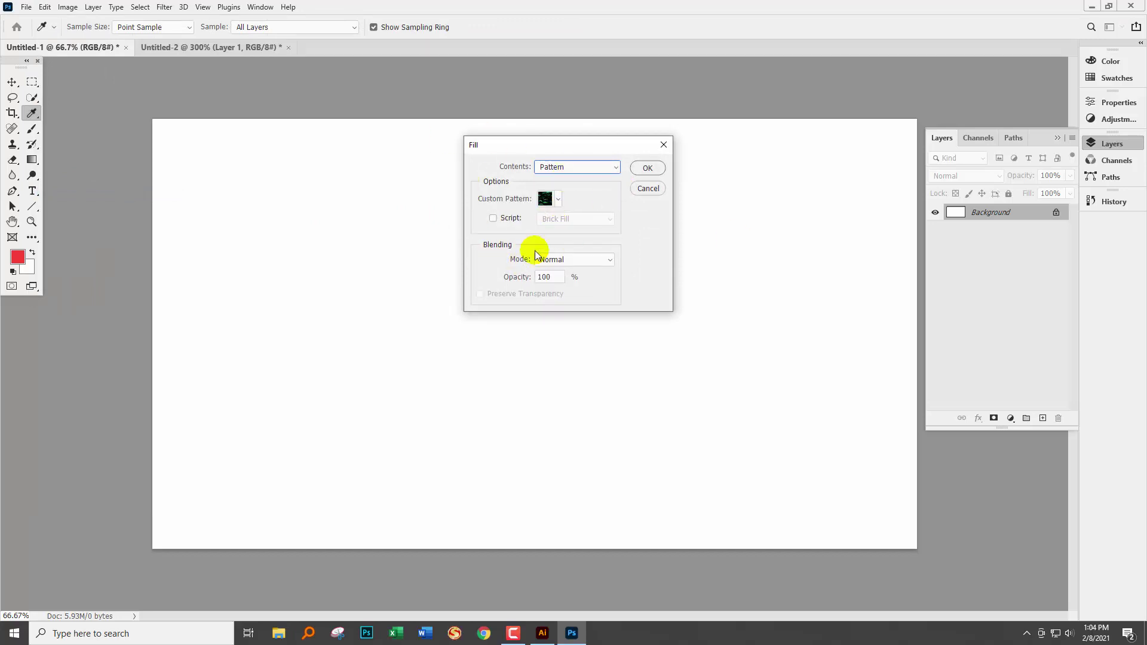
pyautogui.click(557, 197)
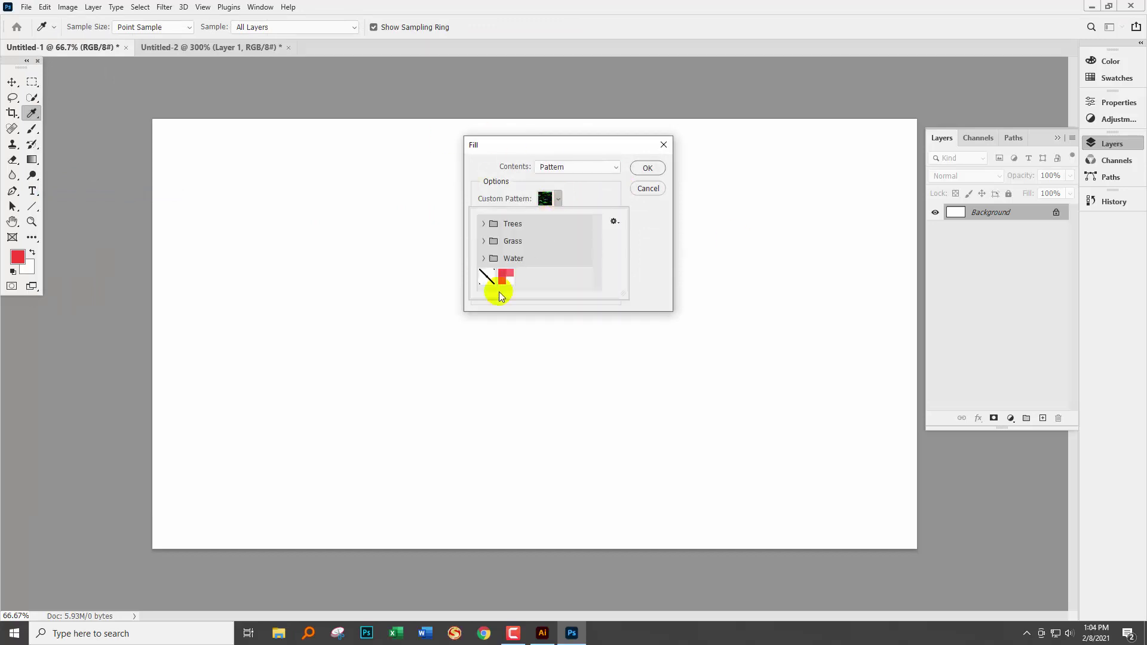
pyautogui.click(505, 276)
pyautogui.click(608, 199)
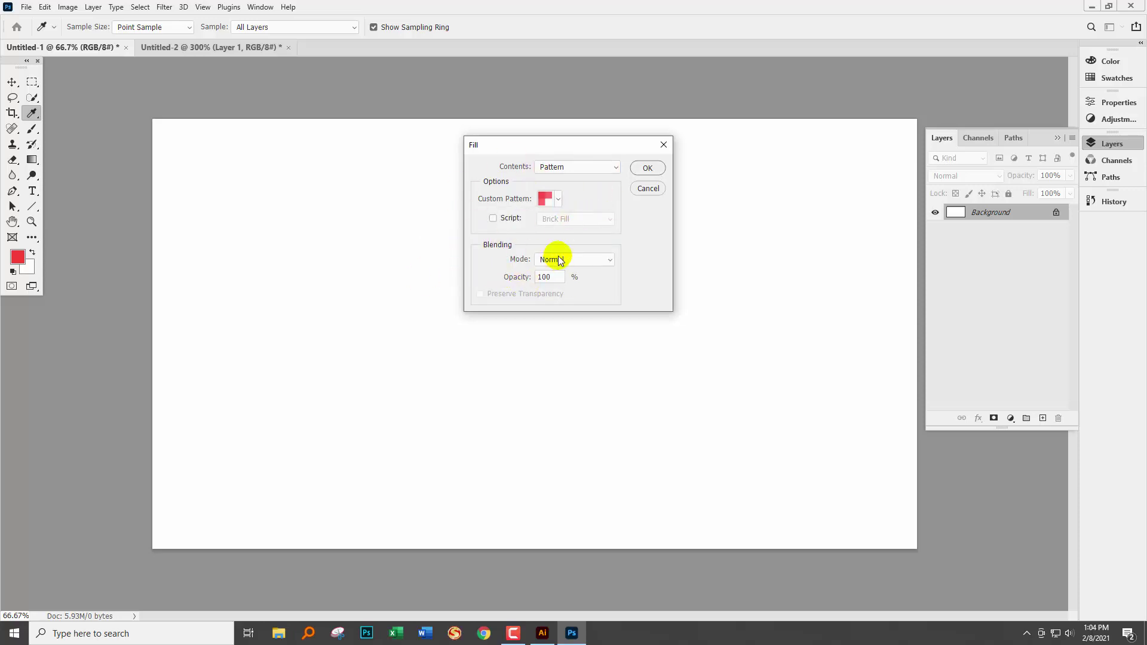
pyautogui.click(647, 168)
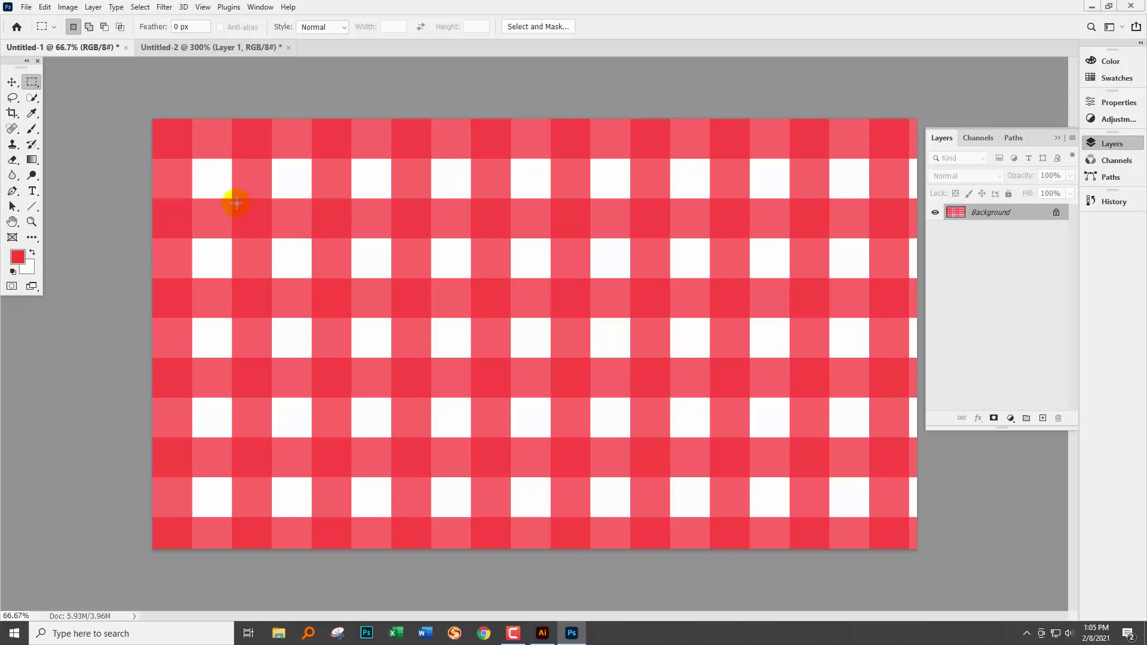
# Step: Undo the fill and create a Pattern Fill 1 layer using the red gingham pattern
pyautogui.hotkey('ctrl', 'BackSpace')
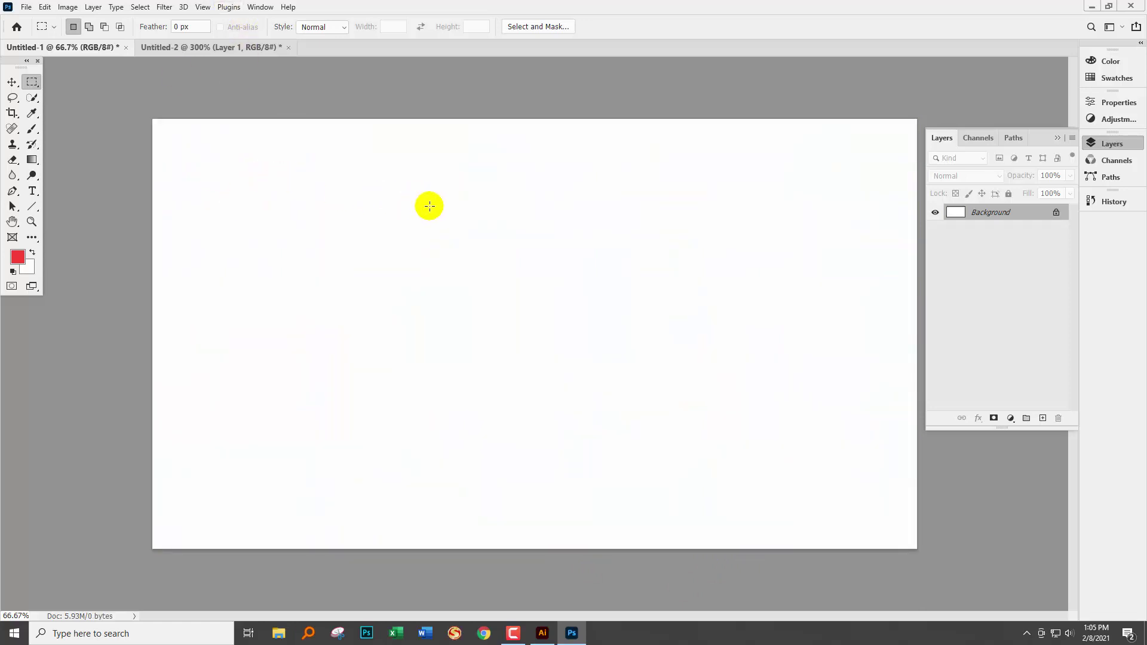
pyautogui.click(94, 7)
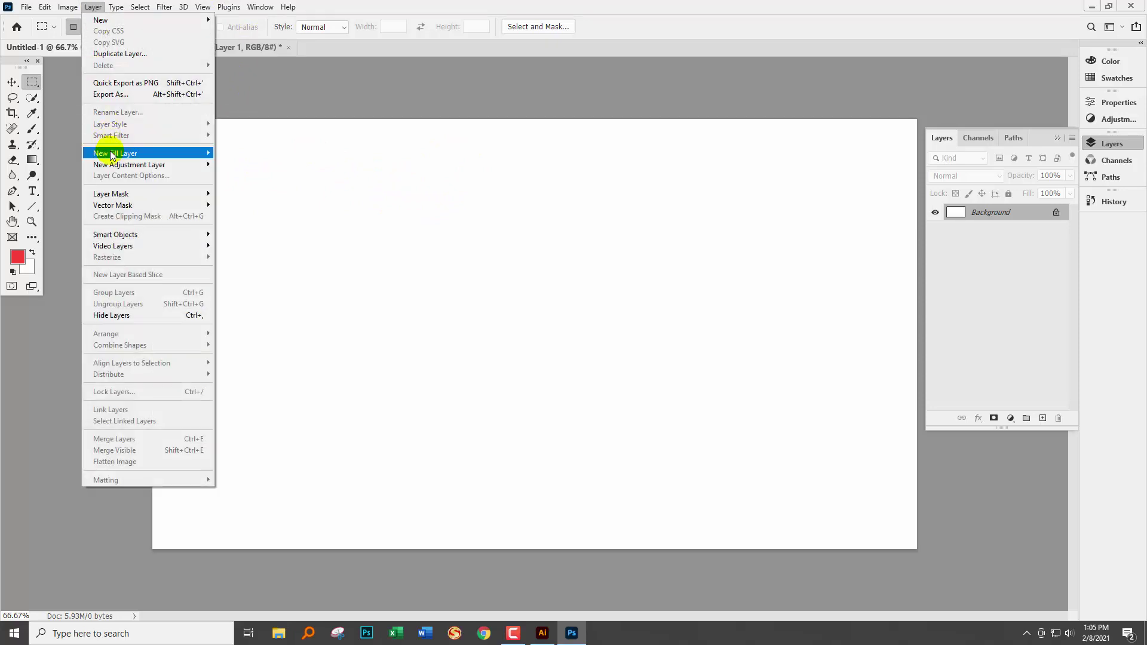
pyautogui.moveTo(112, 155)
pyautogui.click(233, 176)
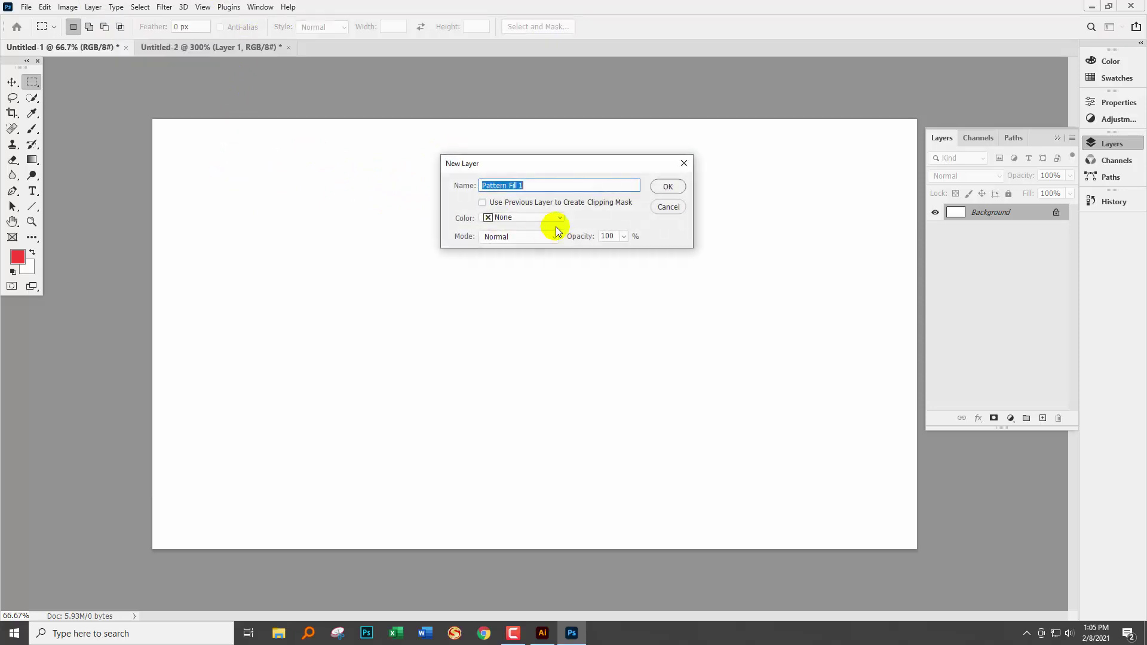
pyautogui.click(668, 188)
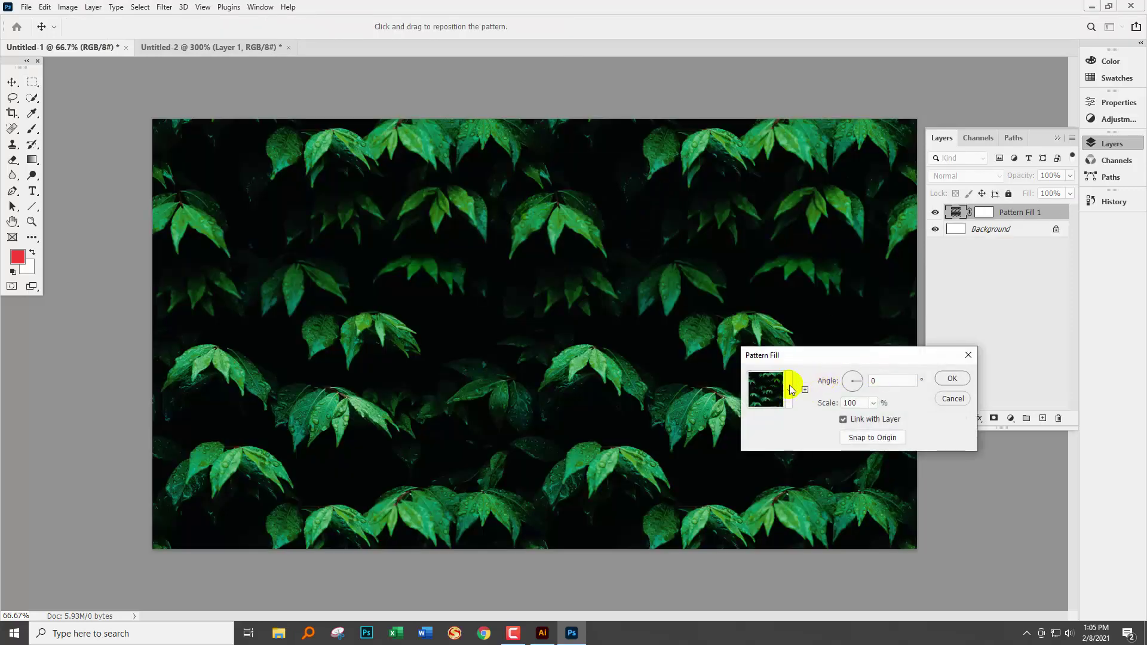
pyautogui.click(789, 389)
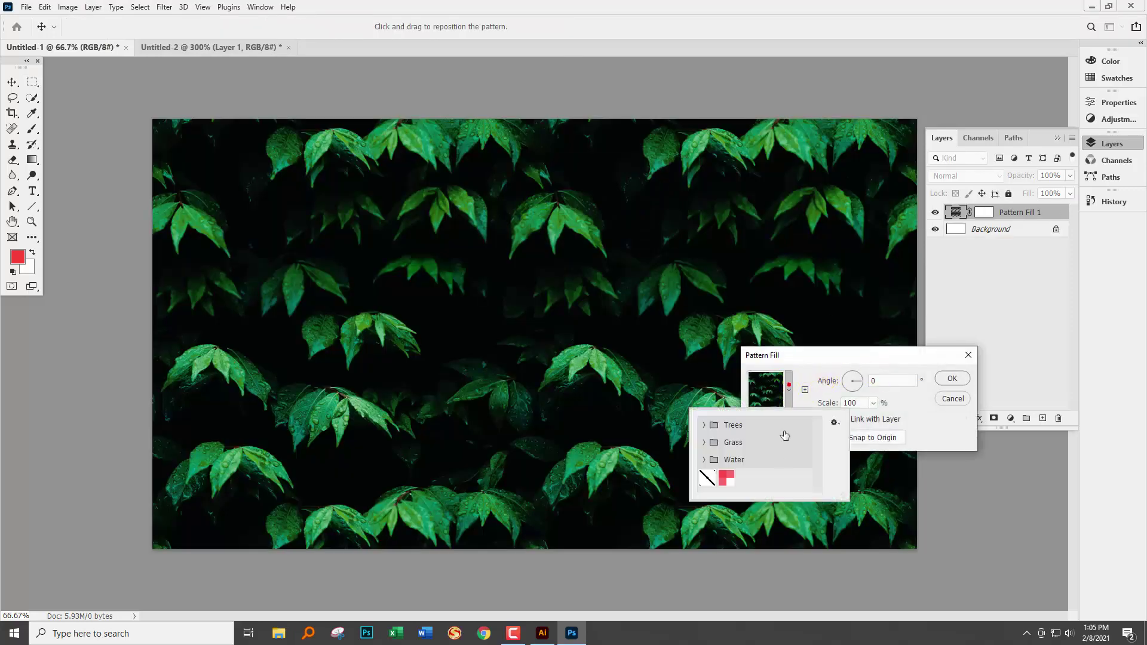
pyautogui.click(728, 479)
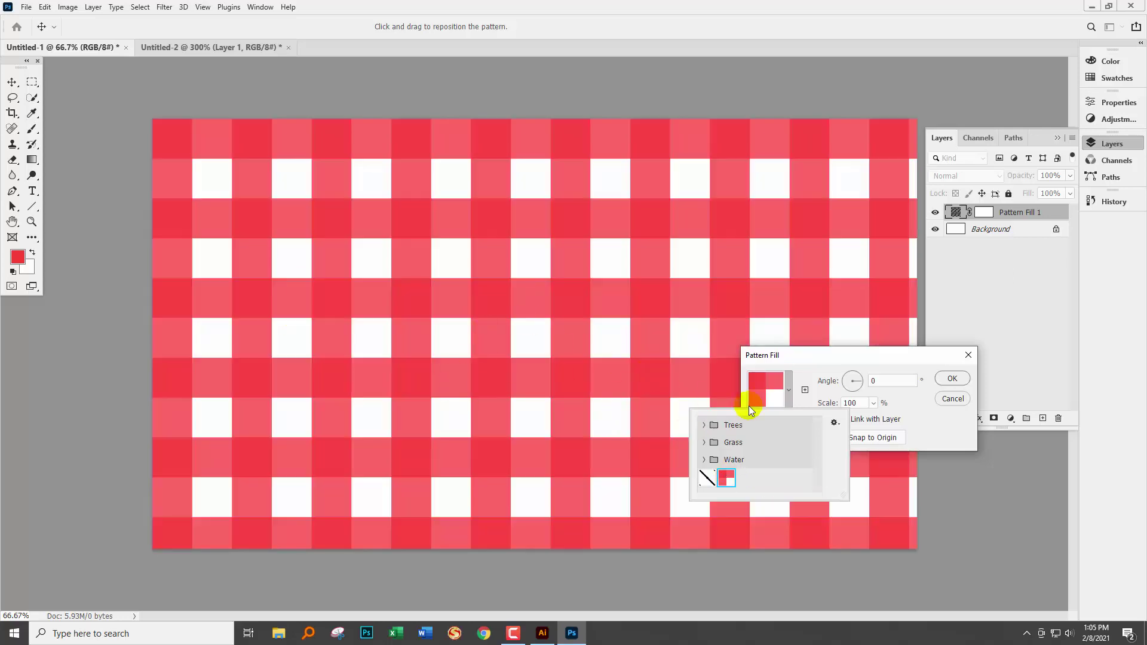
pyautogui.click(845, 356)
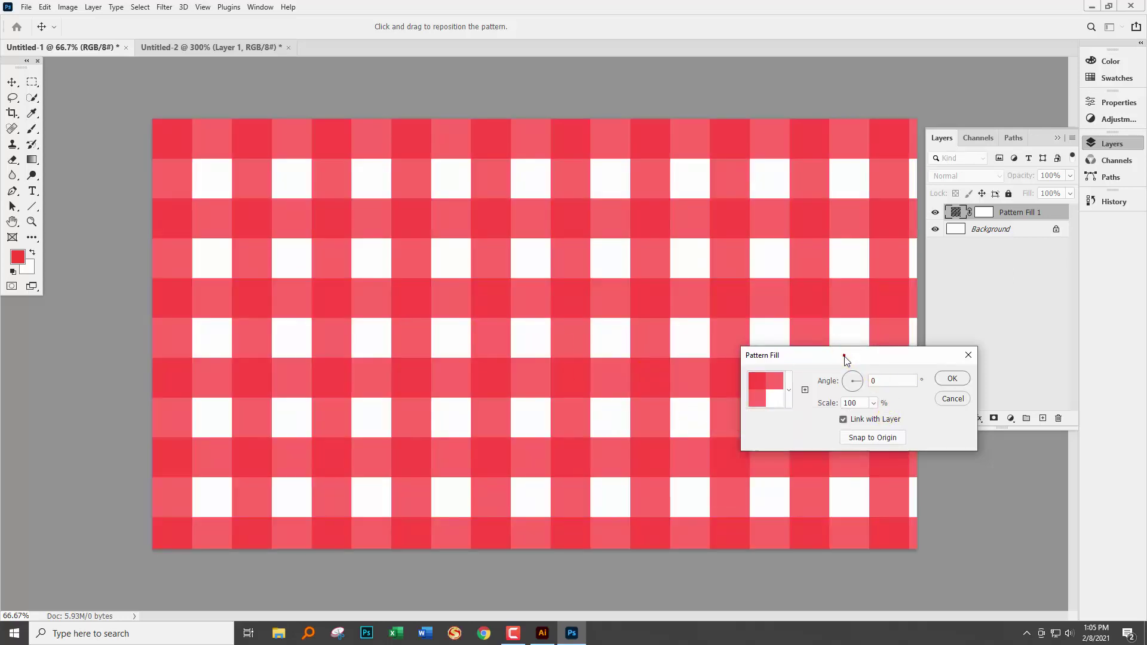
# Step: Set the pattern fill to 50% scale and a 45° angle, and commit it
pyautogui.click(873, 403)
pyautogui.click(856, 402)
pyautogui.doubleClick(856, 402)
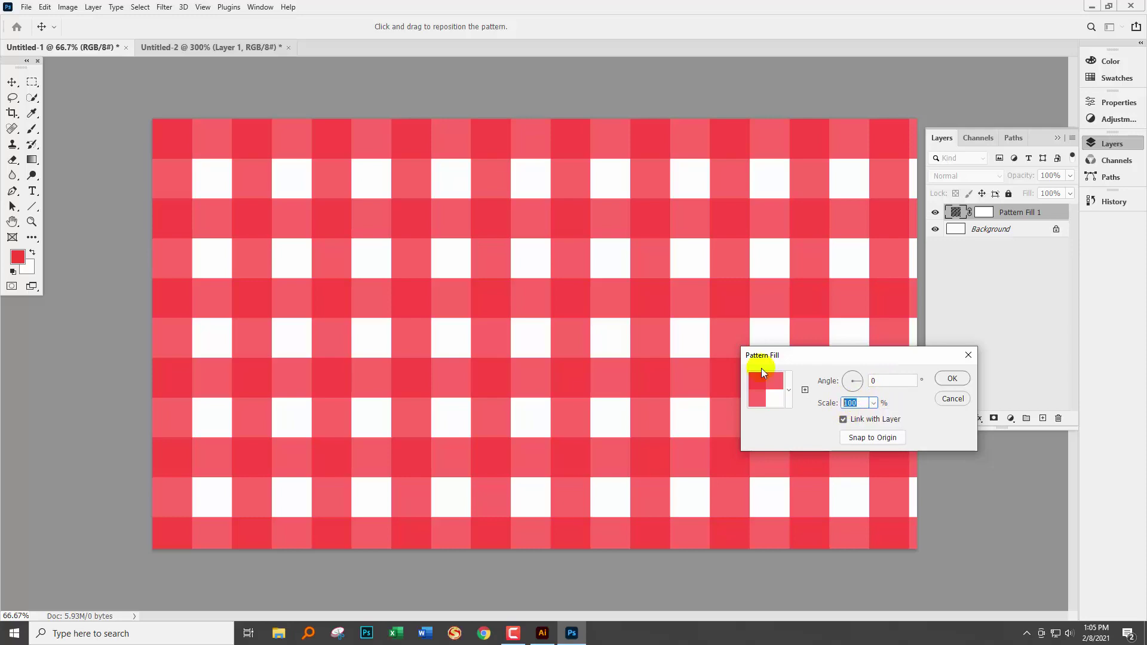
pyautogui.write('50')
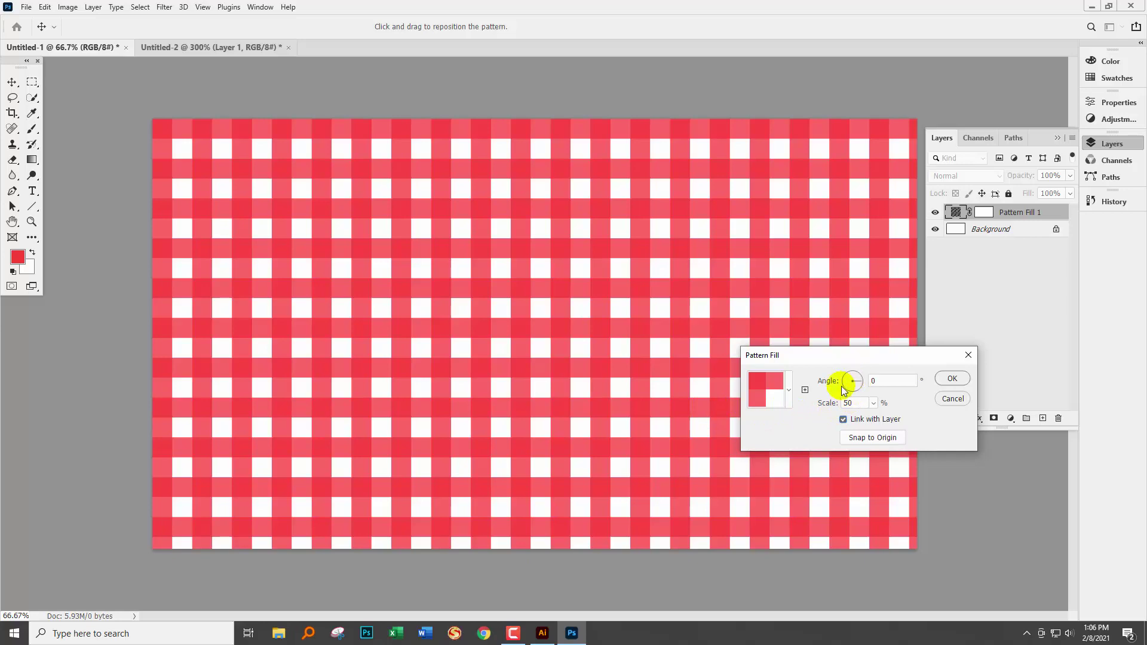
pyautogui.click(896, 379)
pyautogui.write('45')
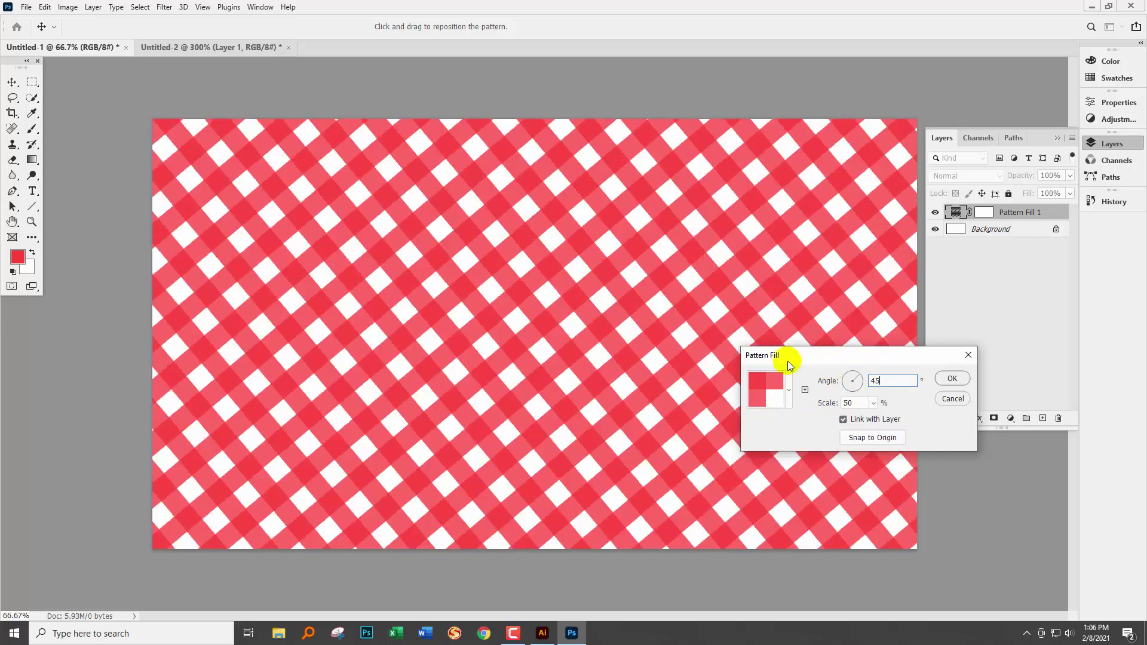
pyautogui.press('Delete')
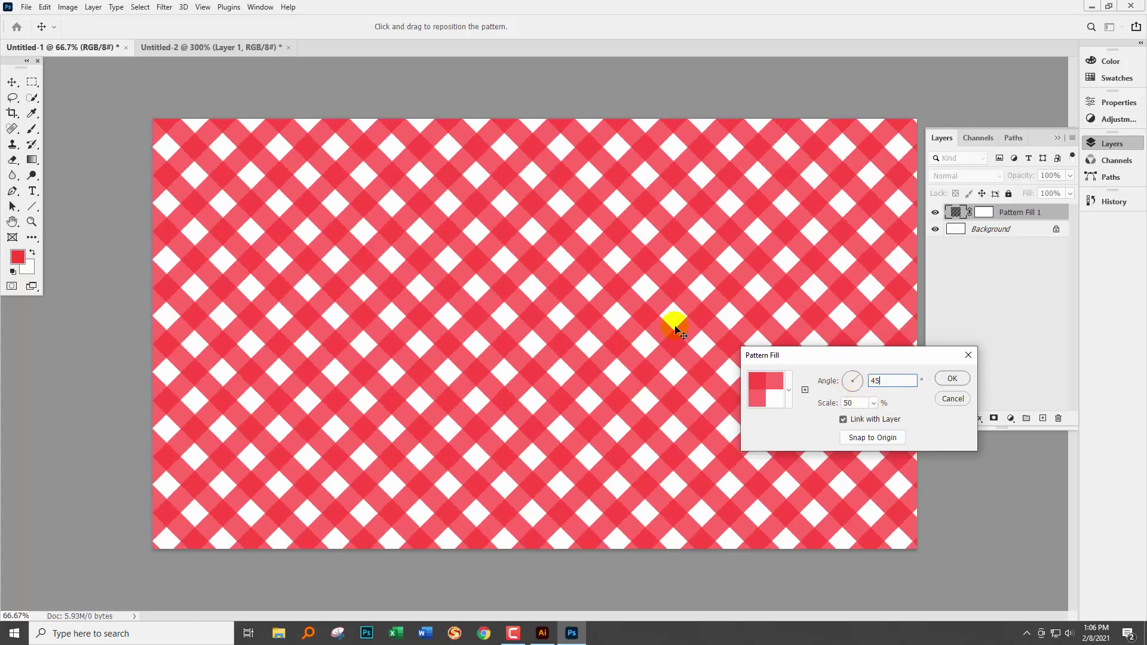
pyautogui.click(947, 379)
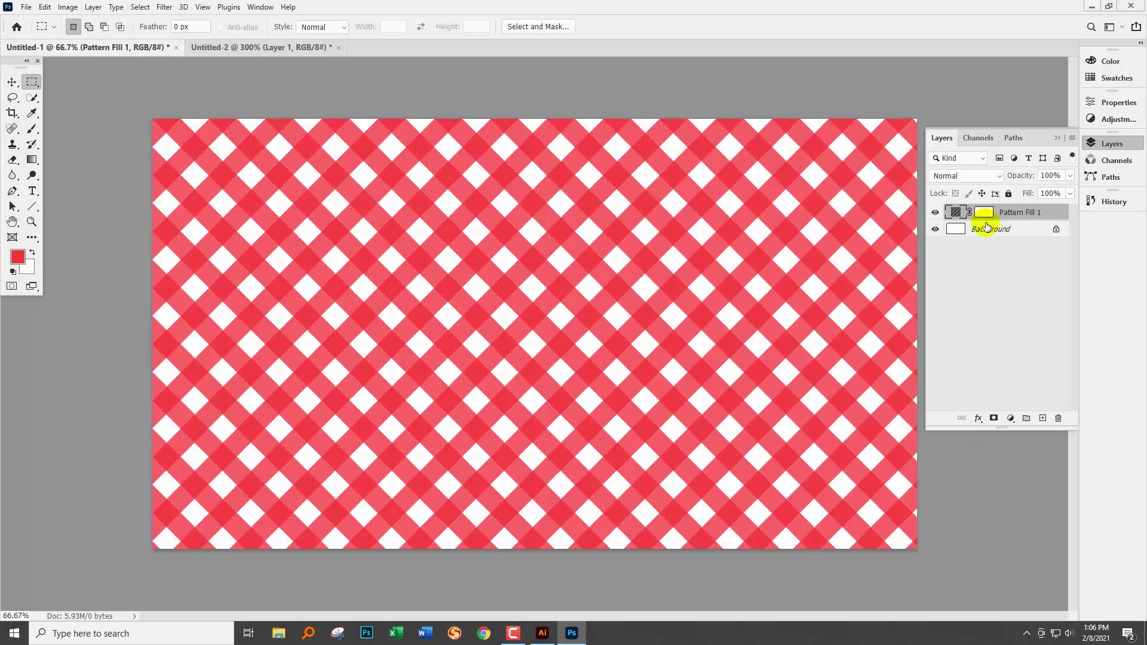
# Step: Reopen Pattern Fill 1 and change the gingham to 78% scale at a 60° angle
pyautogui.doubleClick(956, 211)
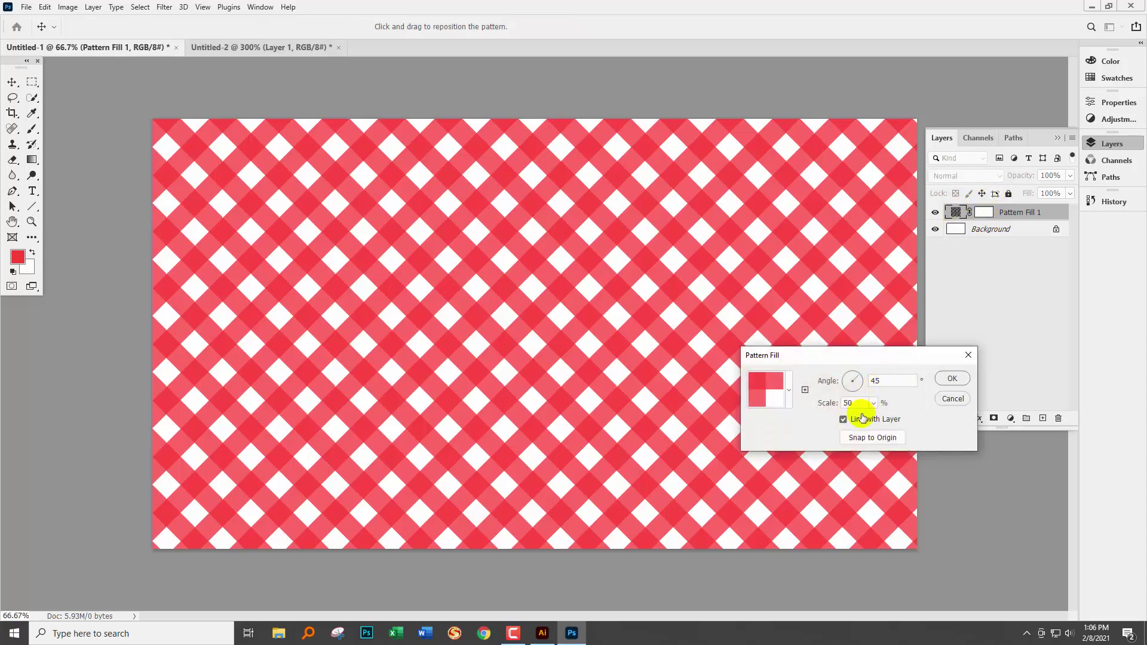
pyautogui.click(872, 404)
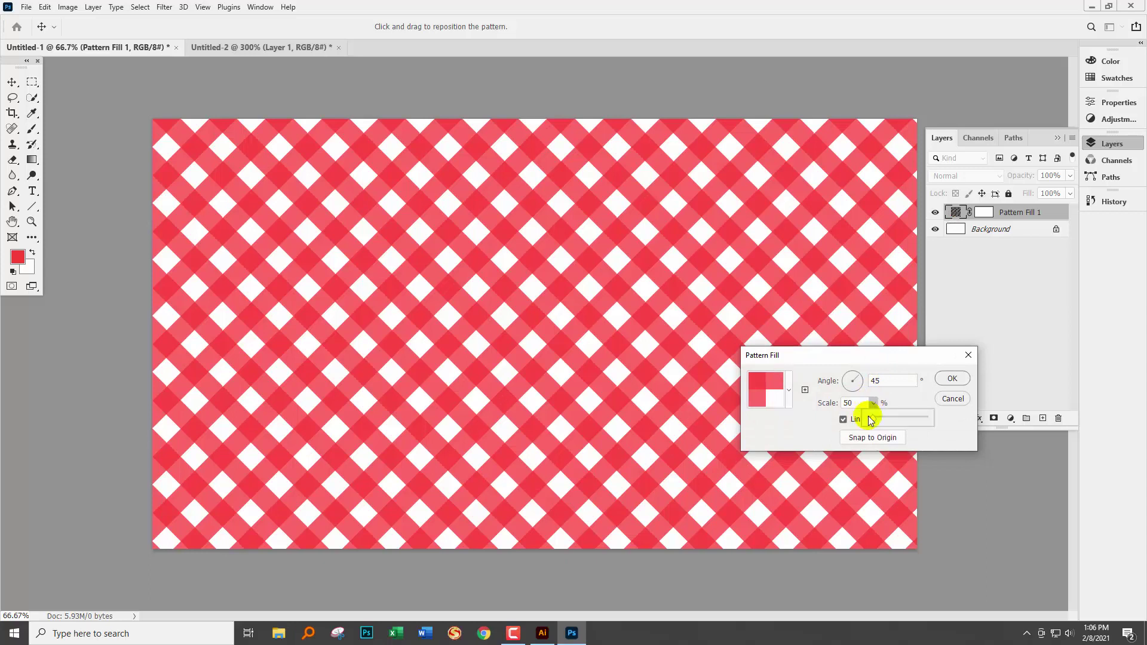
pyautogui.moveTo(870, 420); pyautogui.dragTo(877, 419)
pyautogui.click(880, 379)
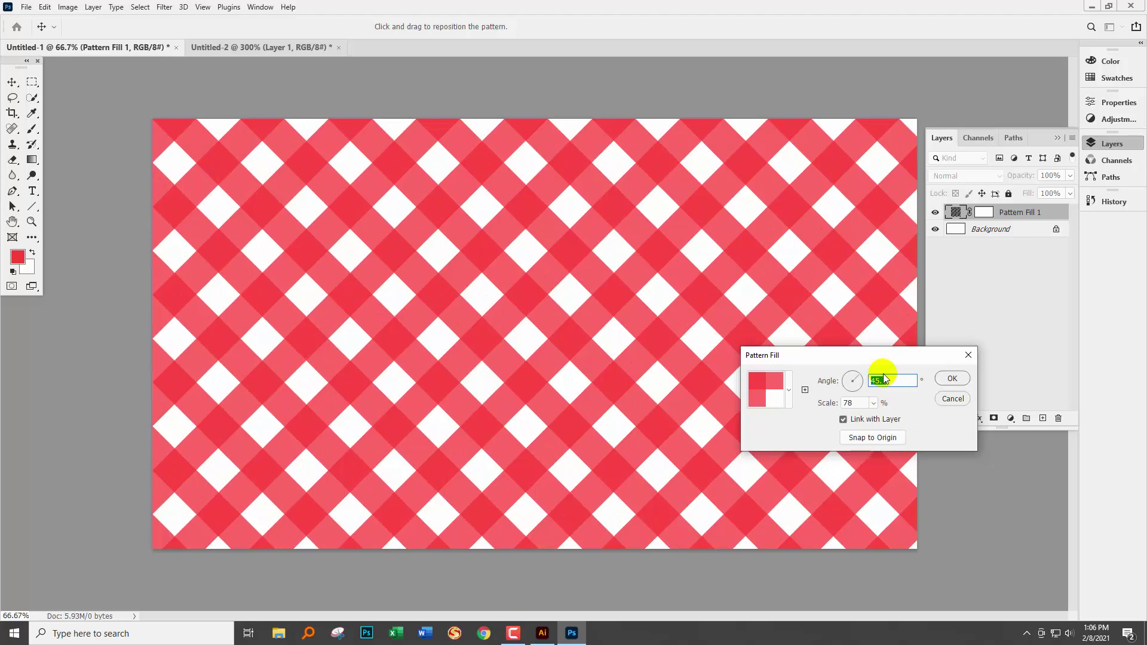
pyautogui.press('Up')
pyautogui.press('Down')
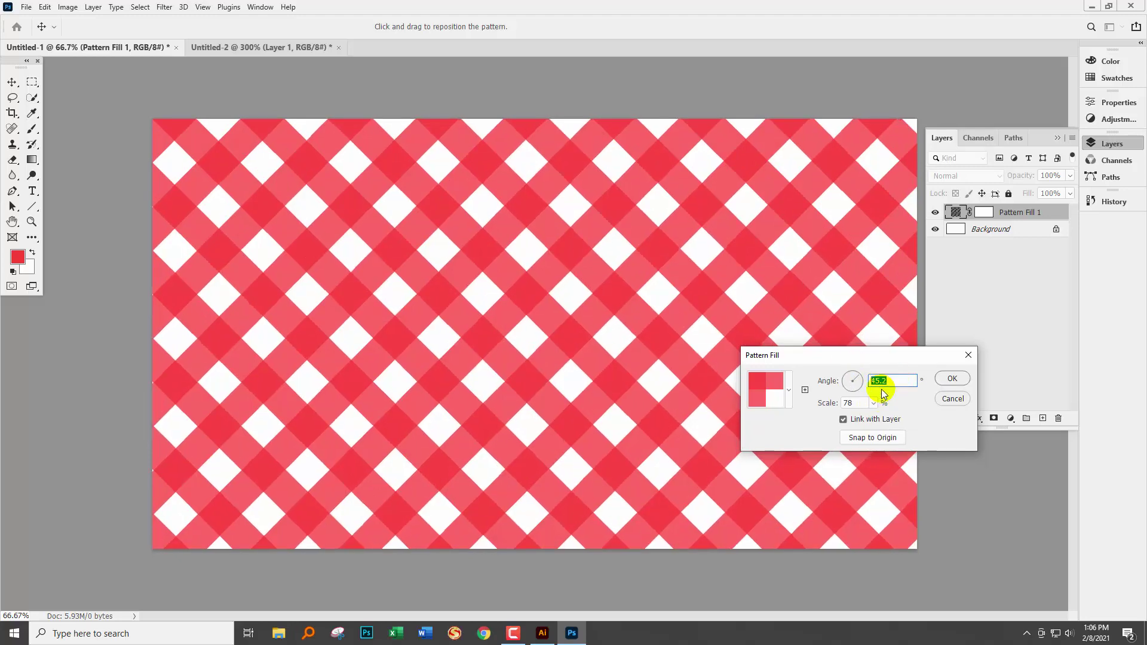
pyautogui.write('60')
pyautogui.press('Tab')
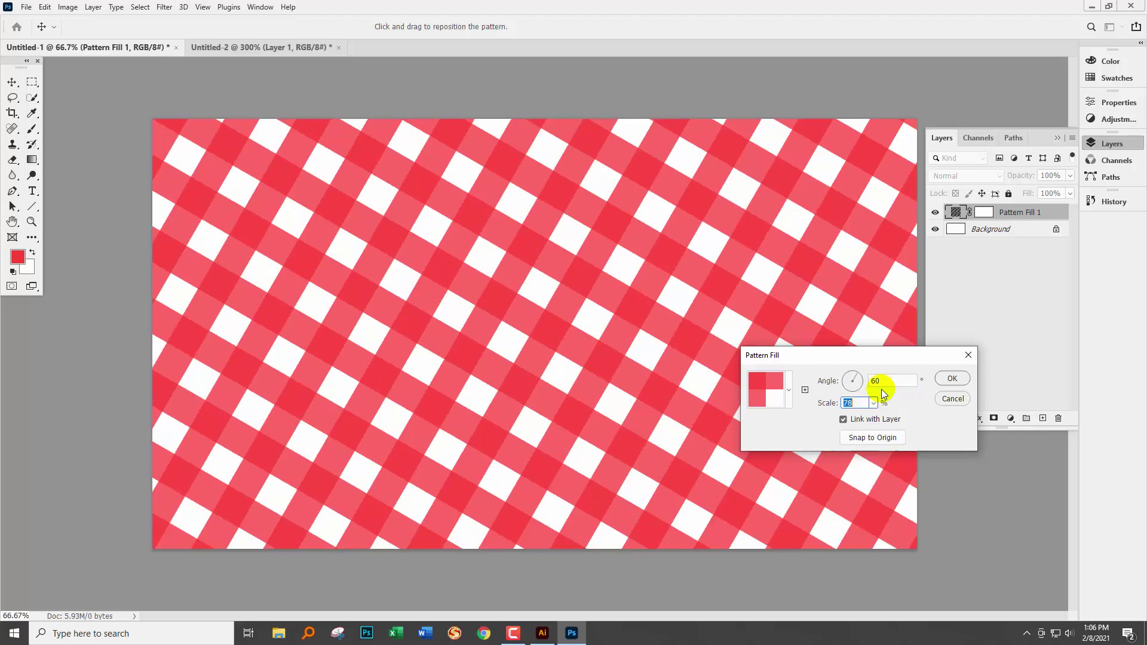
pyautogui.click(950, 378)
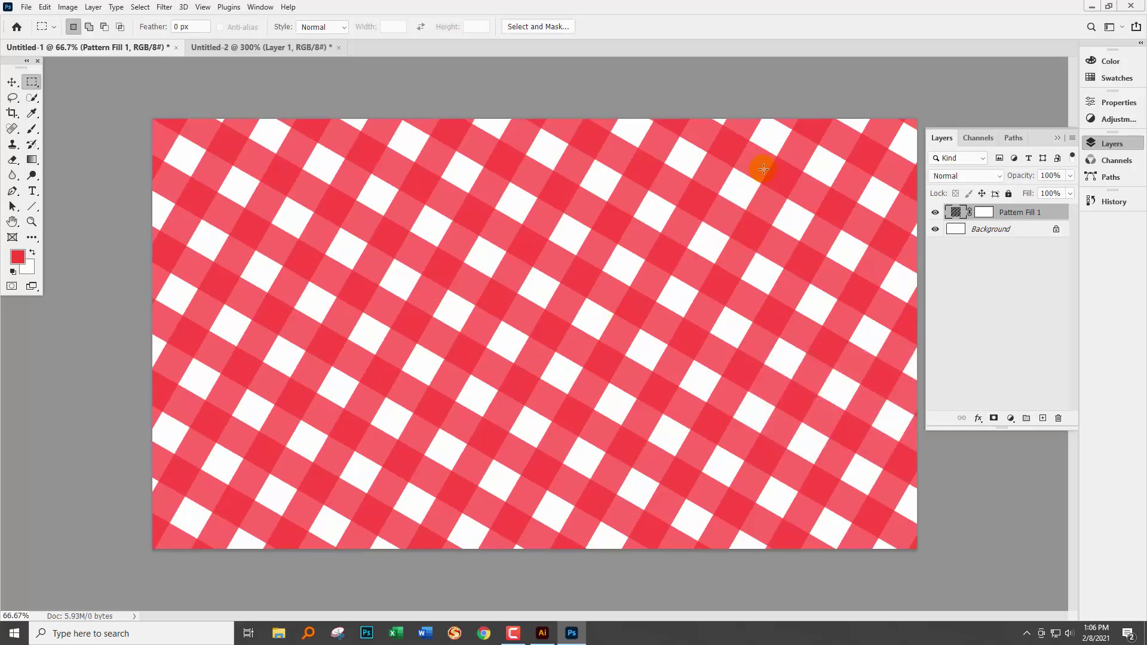
# Step: Hide Pattern Fill 1, unlock the Background into Layer 0, and add a Pattern Overlay effect
pyautogui.click(935, 212)
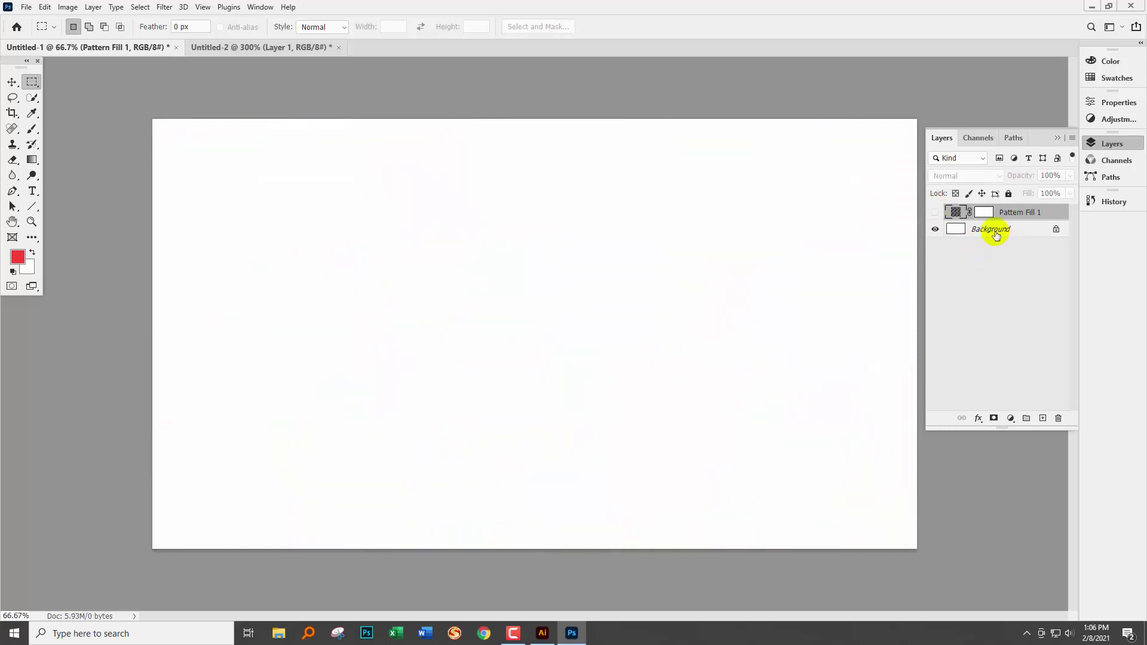
pyautogui.click(1016, 232)
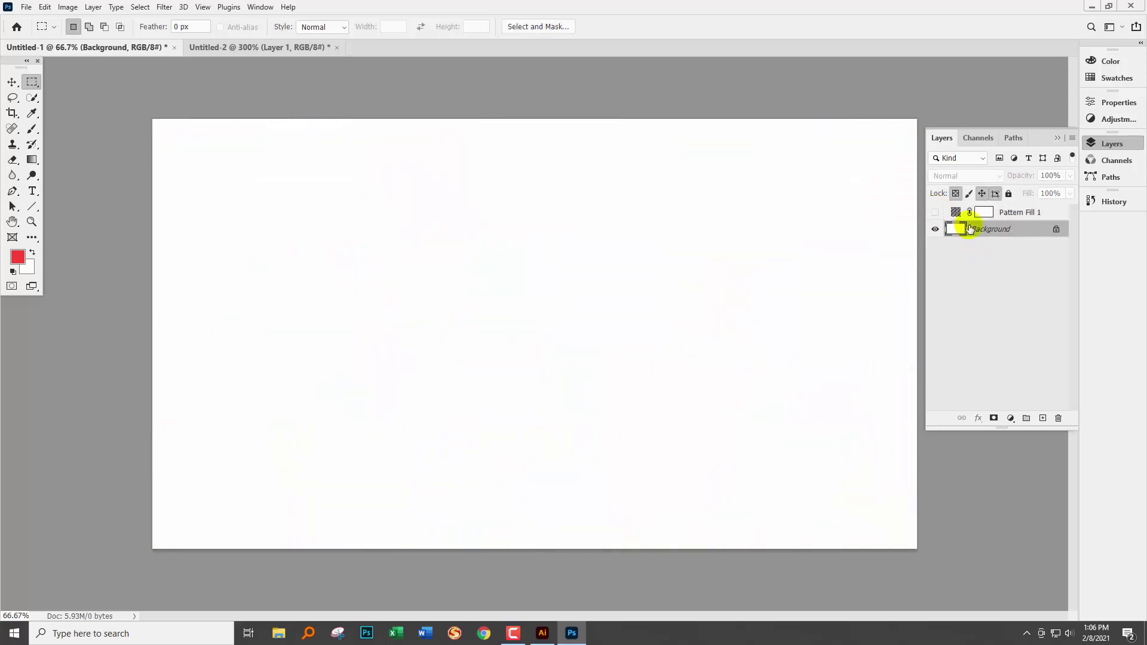
pyautogui.click(1057, 230)
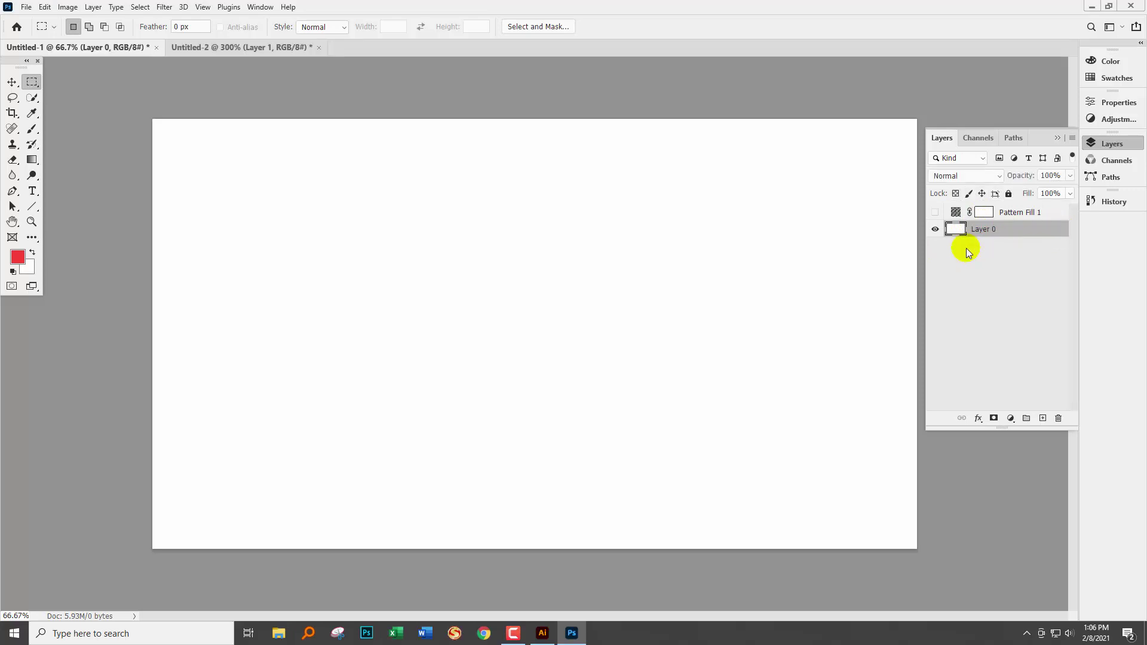
pyautogui.click(978, 419)
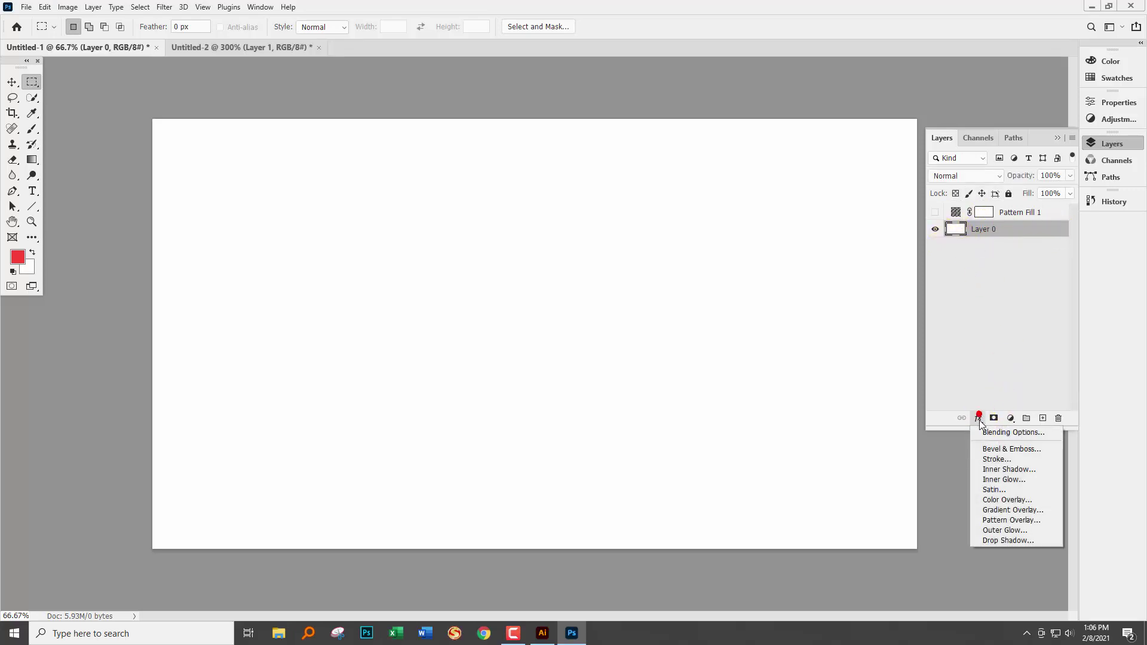
pyautogui.click(1001, 522)
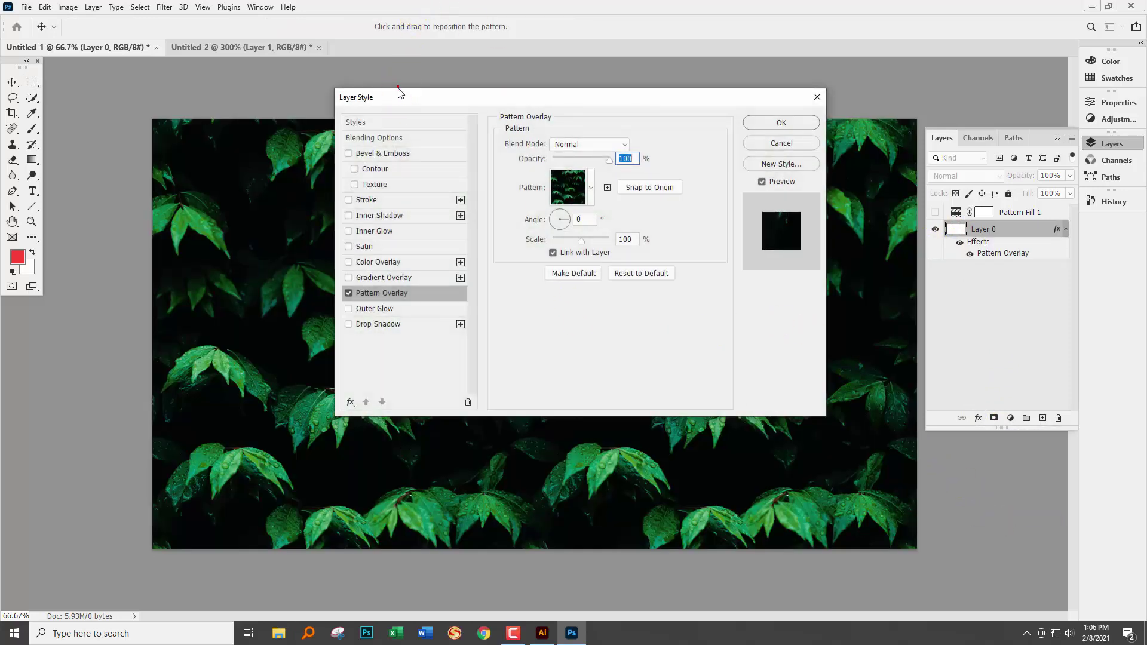
# Step: Choose the red gingham pattern for Layer 0's Pattern Overlay
pyautogui.moveTo(398, 95); pyautogui.dragTo(671, 231)
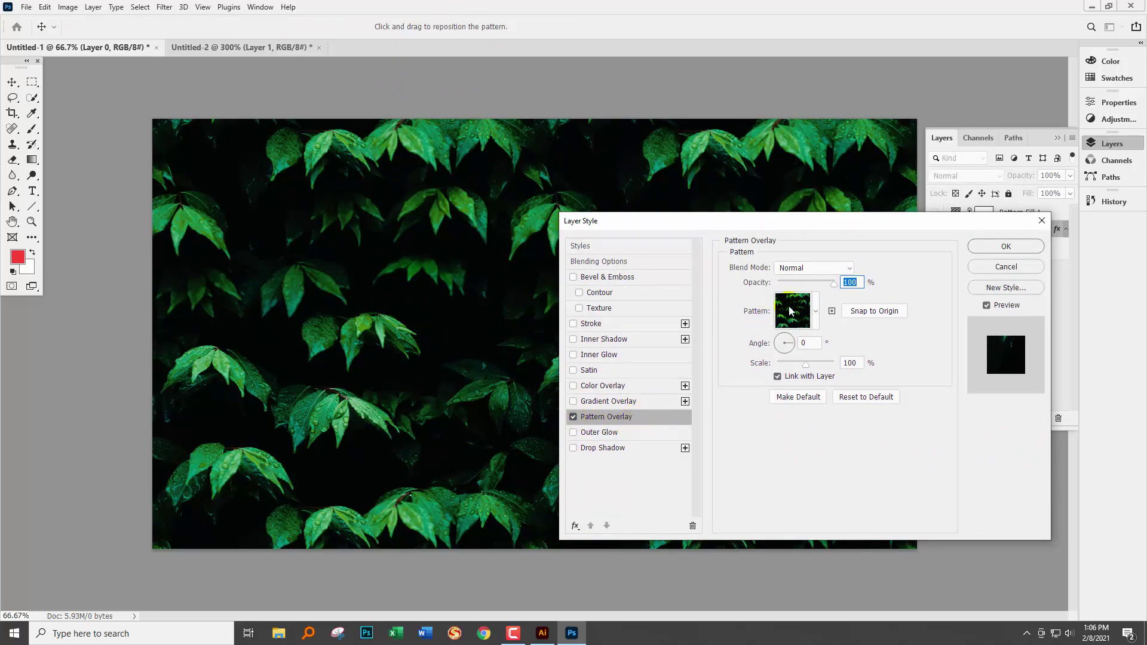
pyautogui.click(815, 315)
pyautogui.click(752, 398)
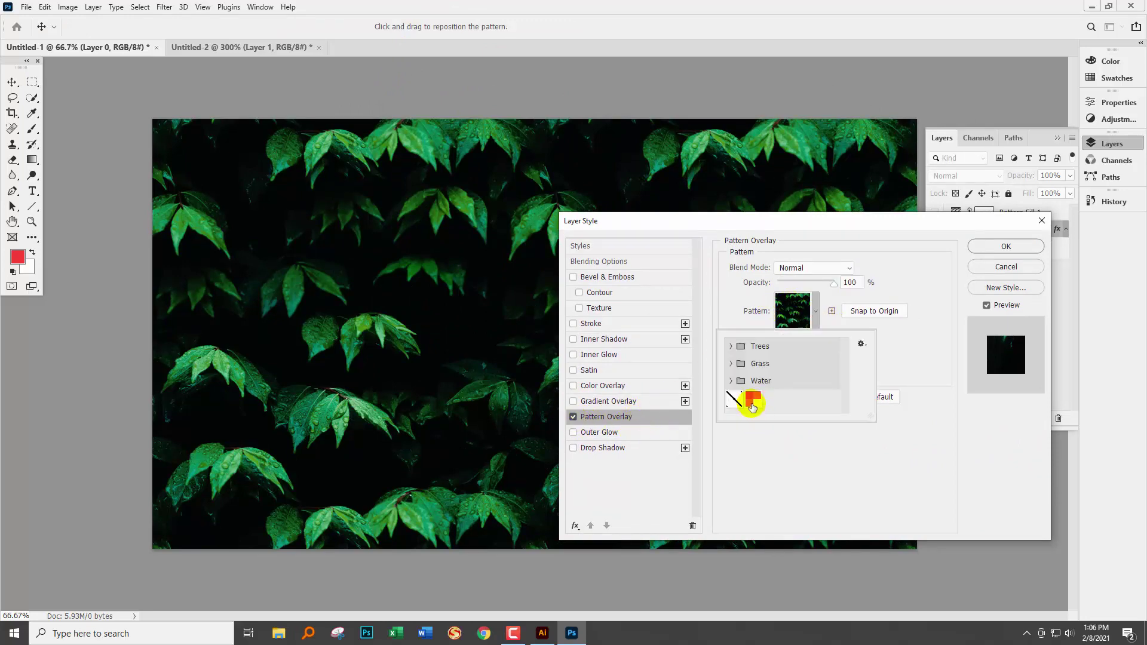
pyautogui.click(876, 269)
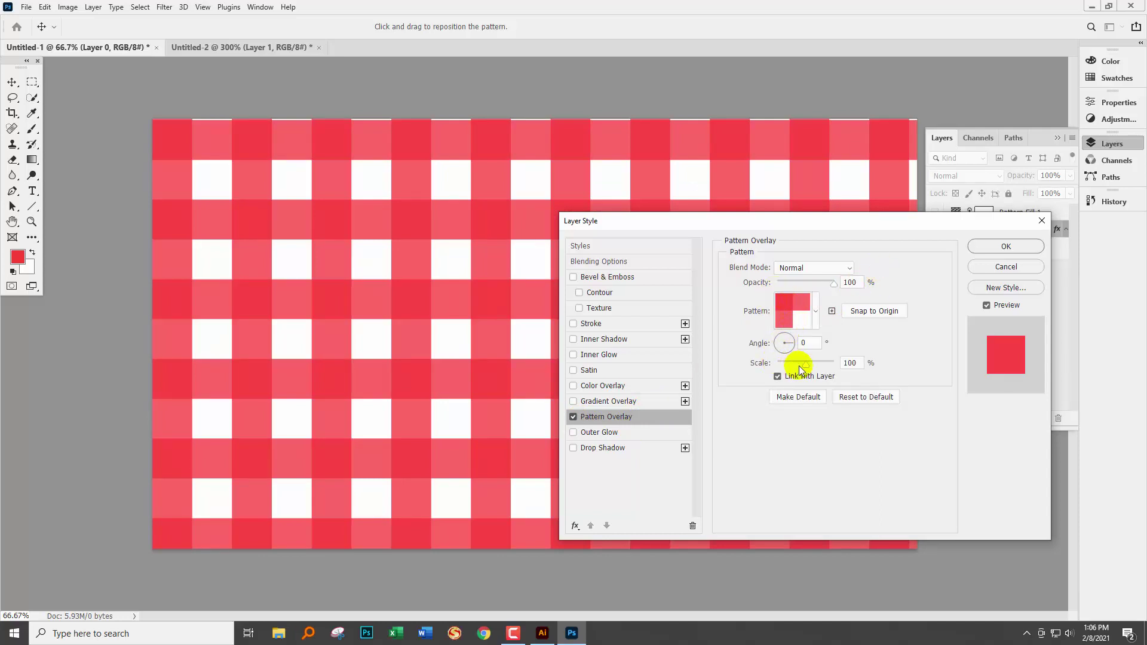
# Step: Set the overlay to 29% scale and a 51° angle, then confirm the layer style
pyautogui.moveTo(805, 368); pyautogui.dragTo(784, 363)
pyautogui.click(806, 342)
pyautogui.click(806, 342)
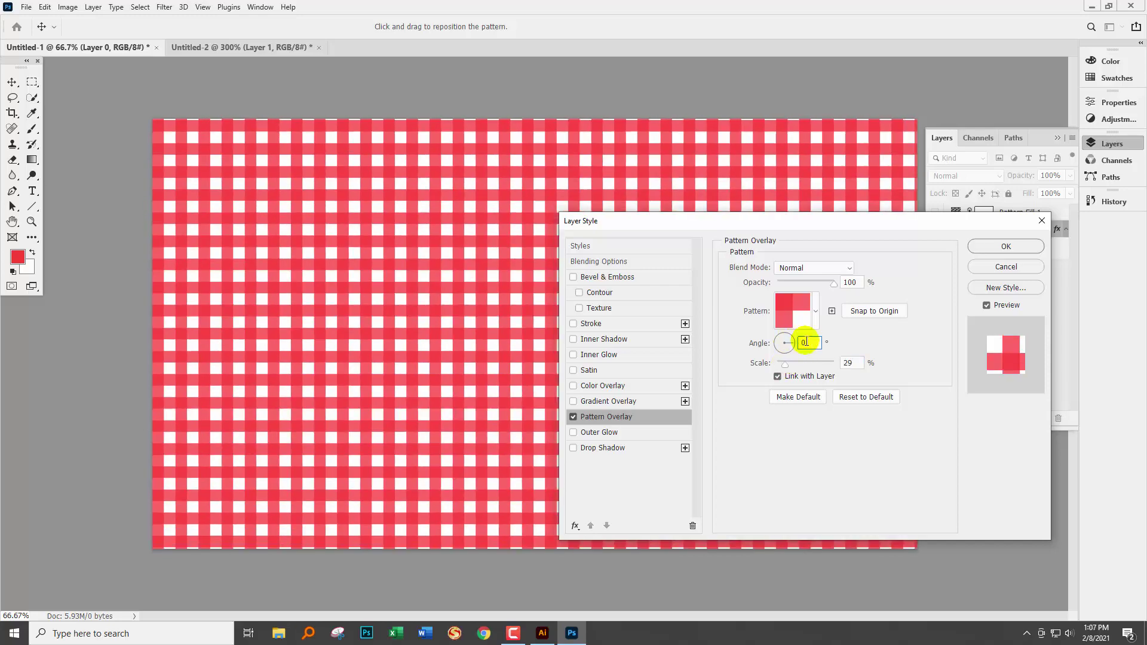
pyautogui.hotkey('shift', 'Up')
pyautogui.hotkey('shift', 'Up')
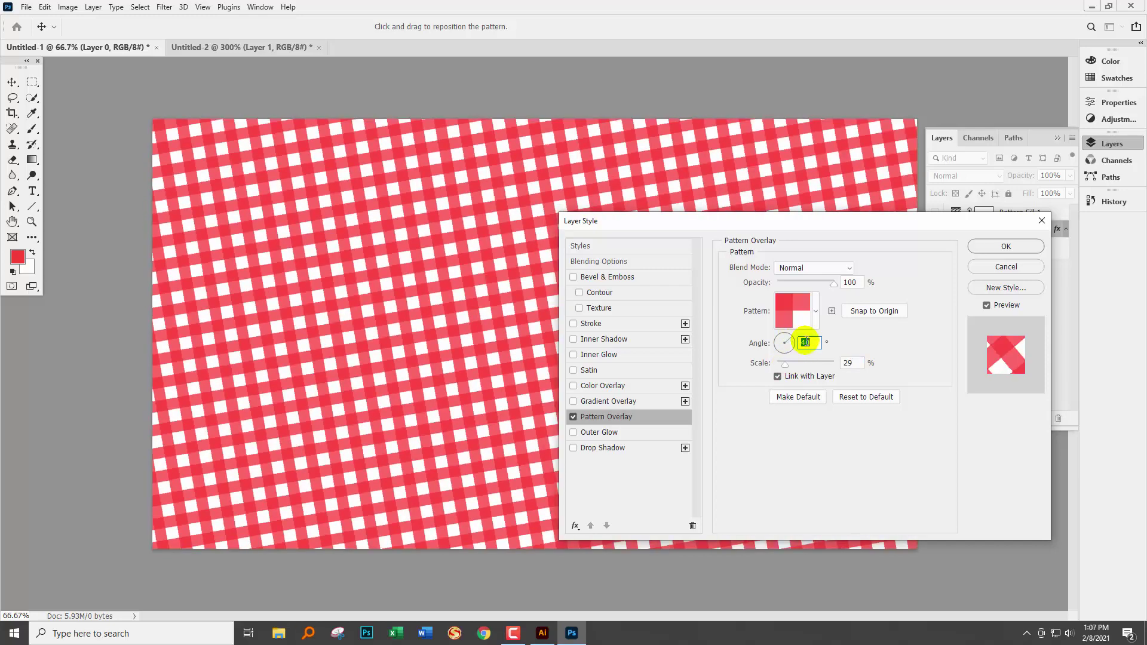
pyautogui.press('Up')
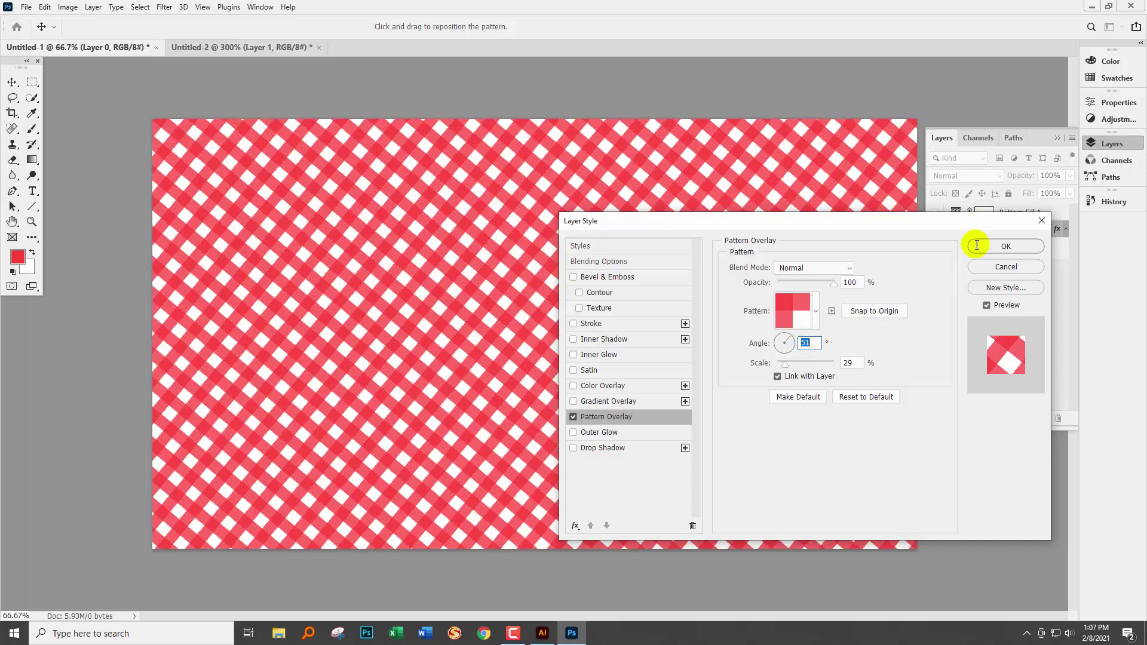
pyautogui.click(945, 286)
pyautogui.press('Return')
pyautogui.press('m')
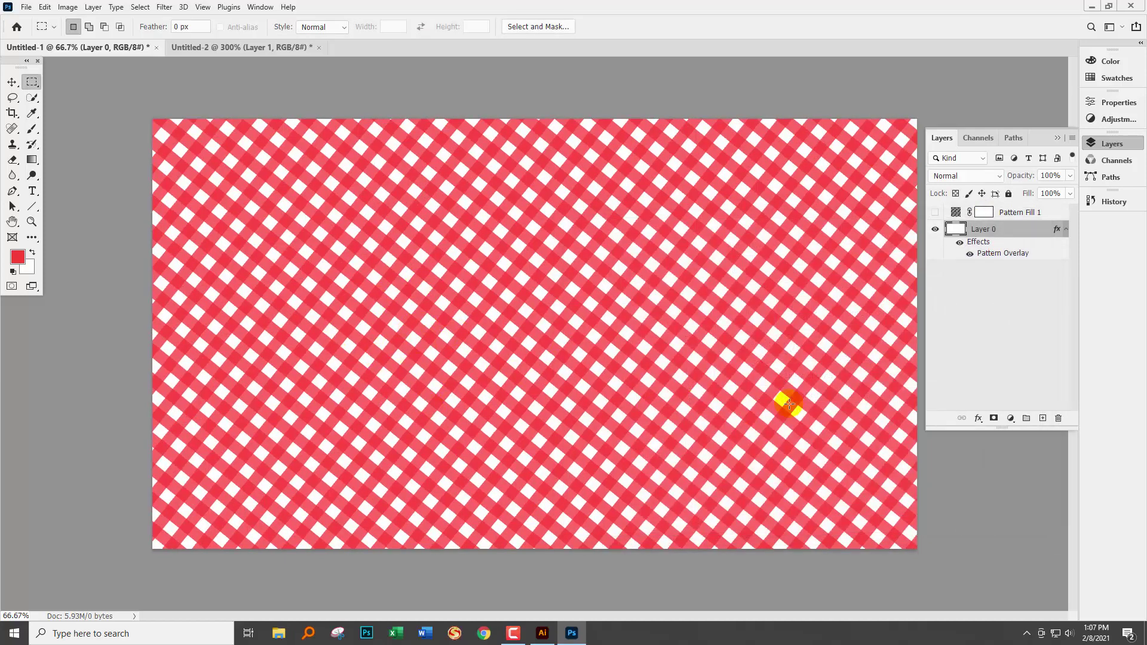
# Step: Reopen Layer 0's Pattern Overlay and change its angle to 45°, keeping 29% scale
pyautogui.doubleClick(987, 254)
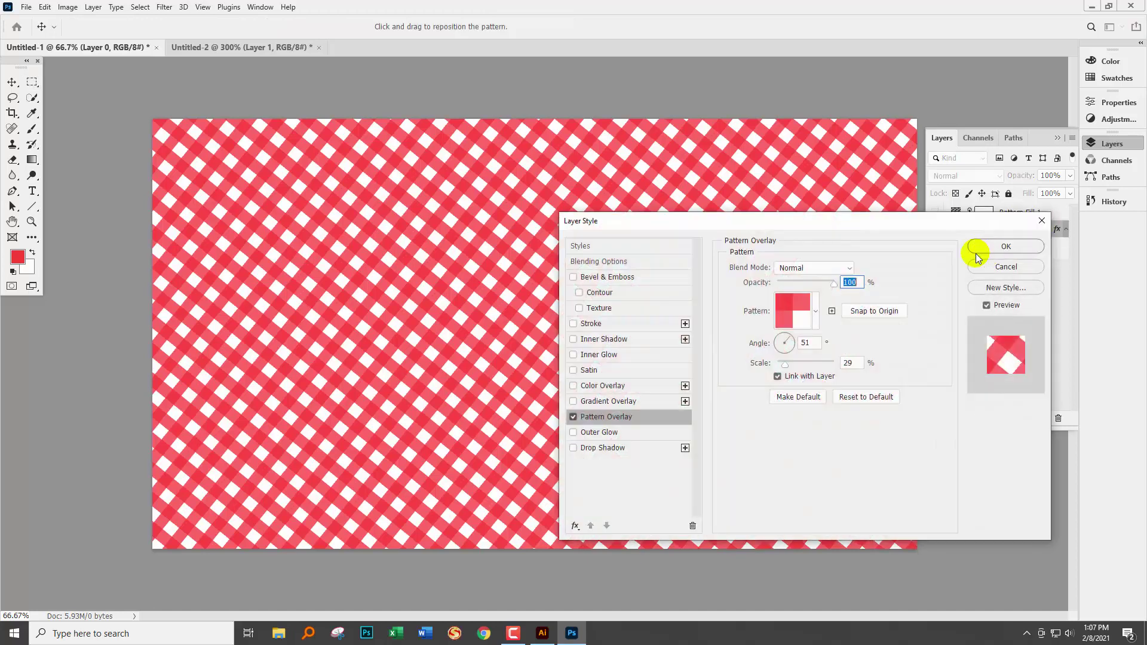
pyautogui.click(810, 342)
pyautogui.doubleClick(806, 342)
pyautogui.write('45')
pyautogui.click(758, 375)
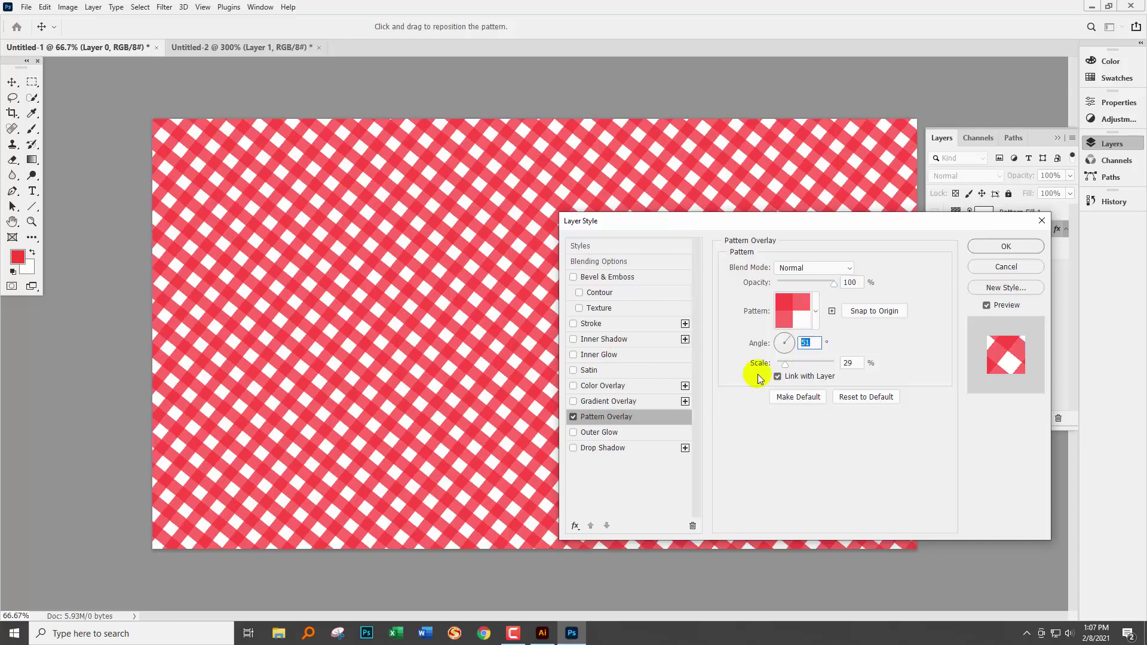
pyautogui.click(759, 378)
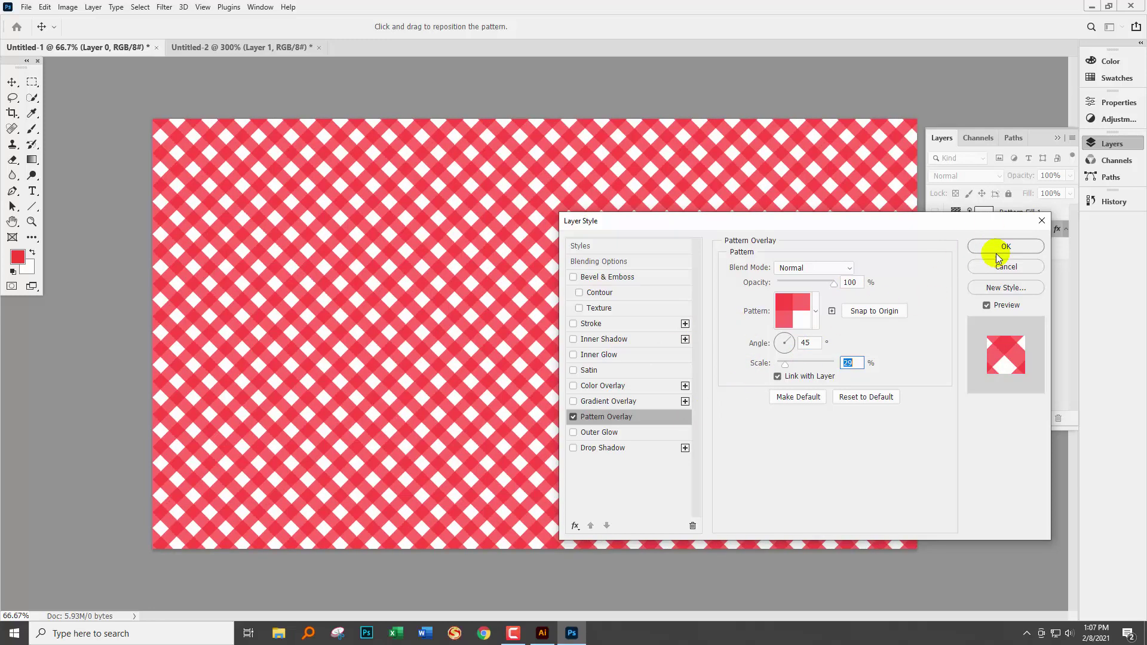
pyautogui.click(993, 246)
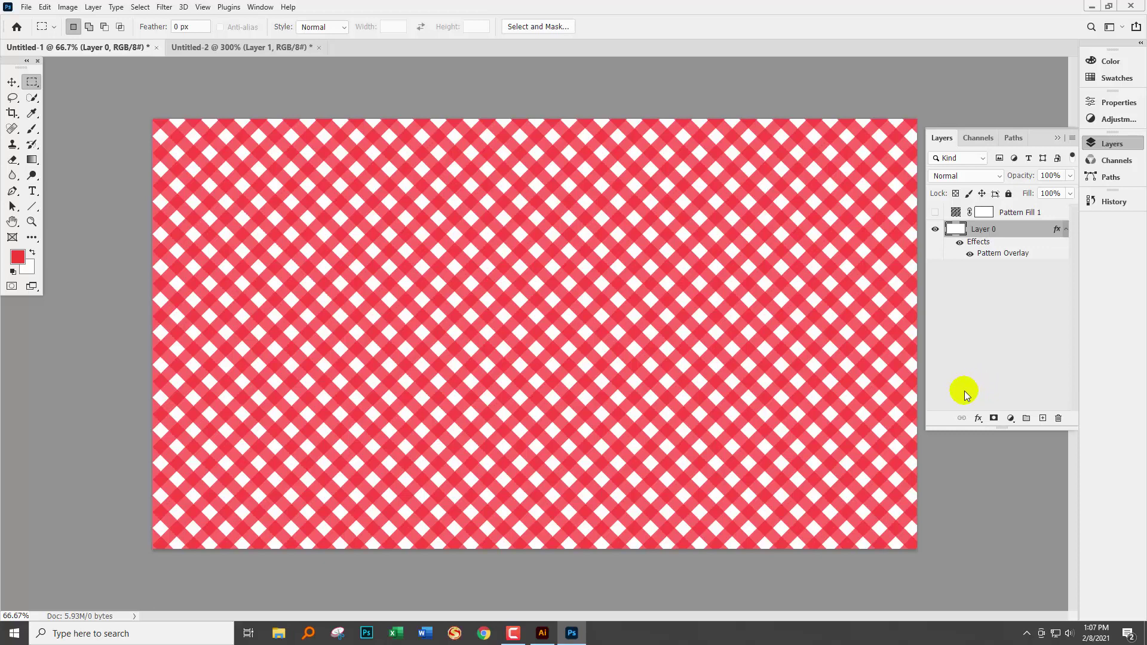
pyautogui.click(95, 8)
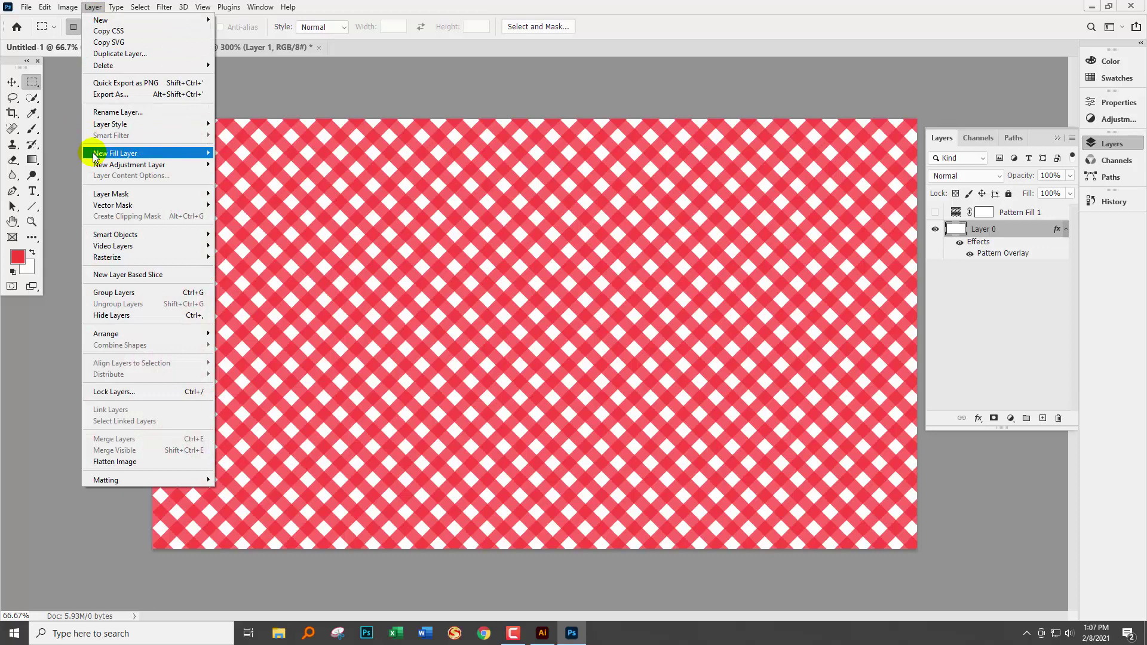
pyautogui.moveTo(93, 156)
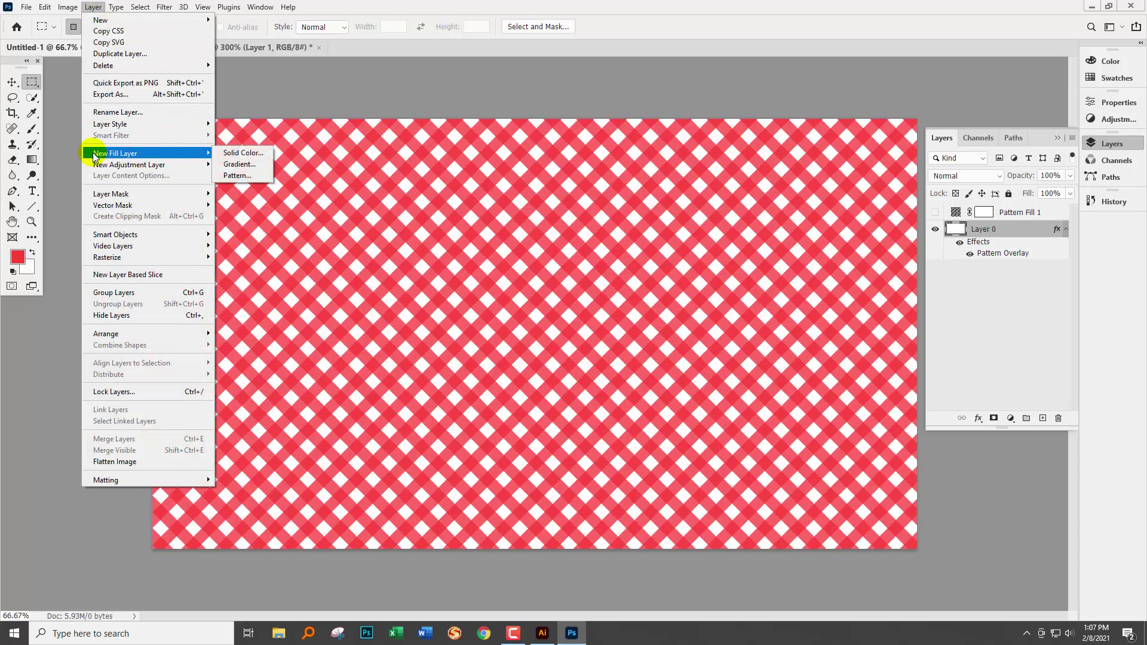
pyautogui.click(988, 364)
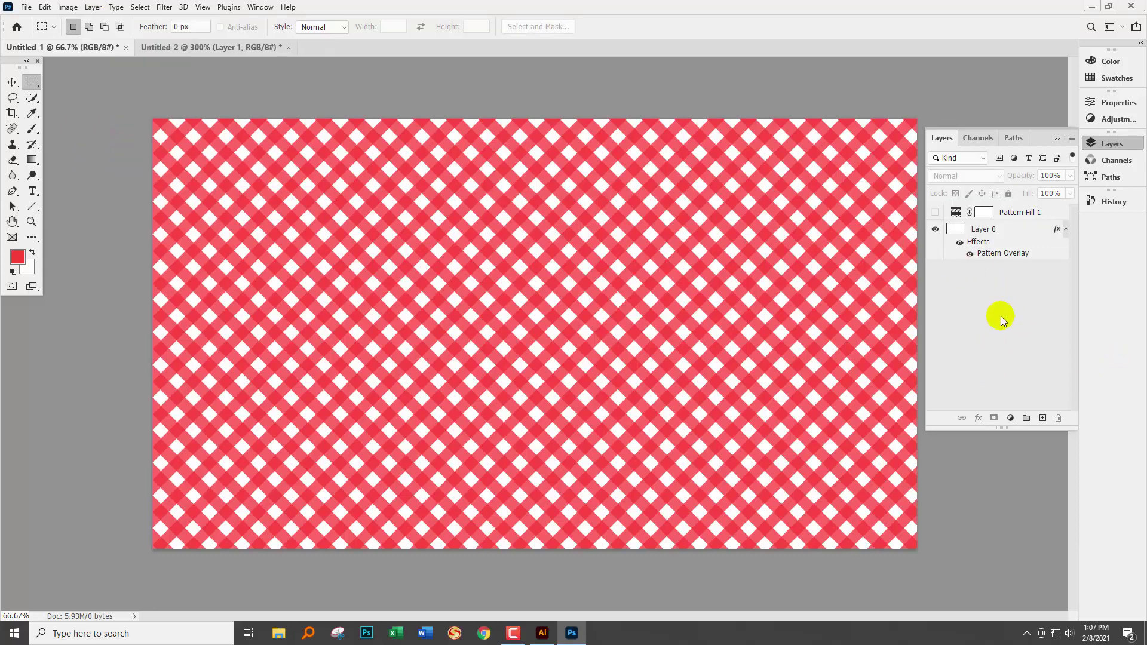